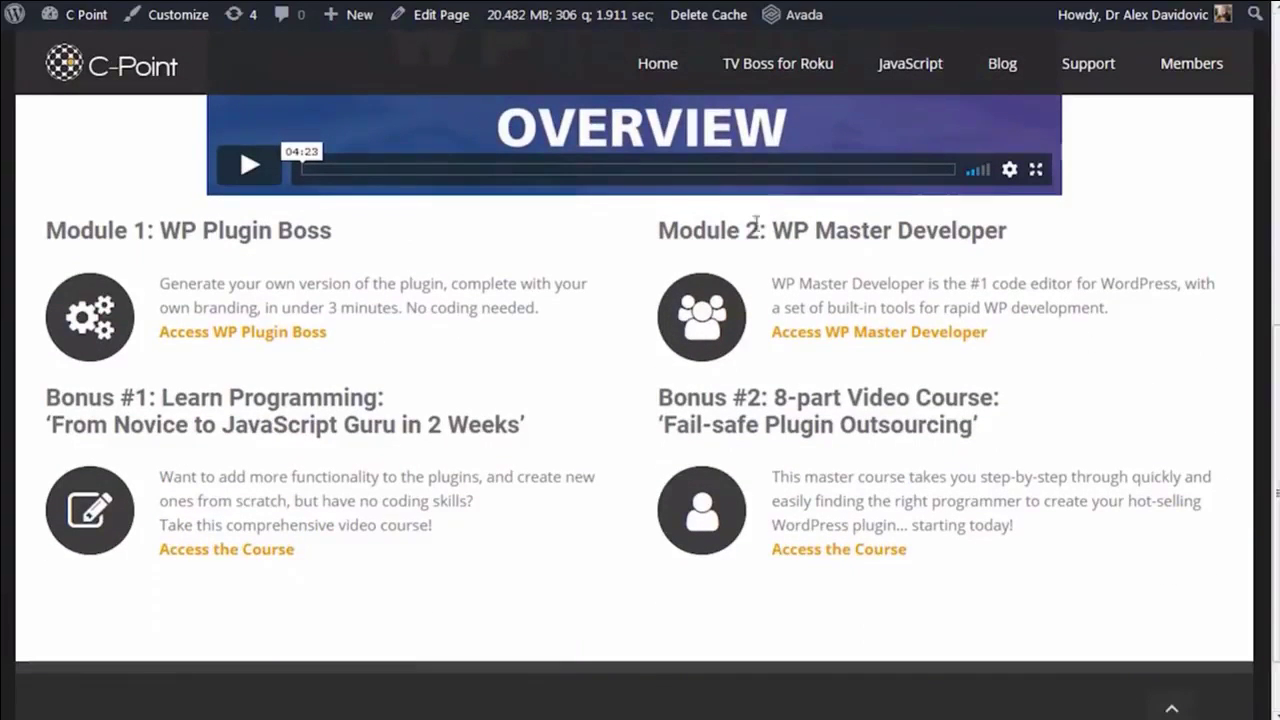
Open the WP Plugin Boss module and go to the WP Fancy Popups plugin under Sliders and Popups.
scroll(1274, 313, up, 5)
scroll(1274, 313, down, 5)
click(283, 336)
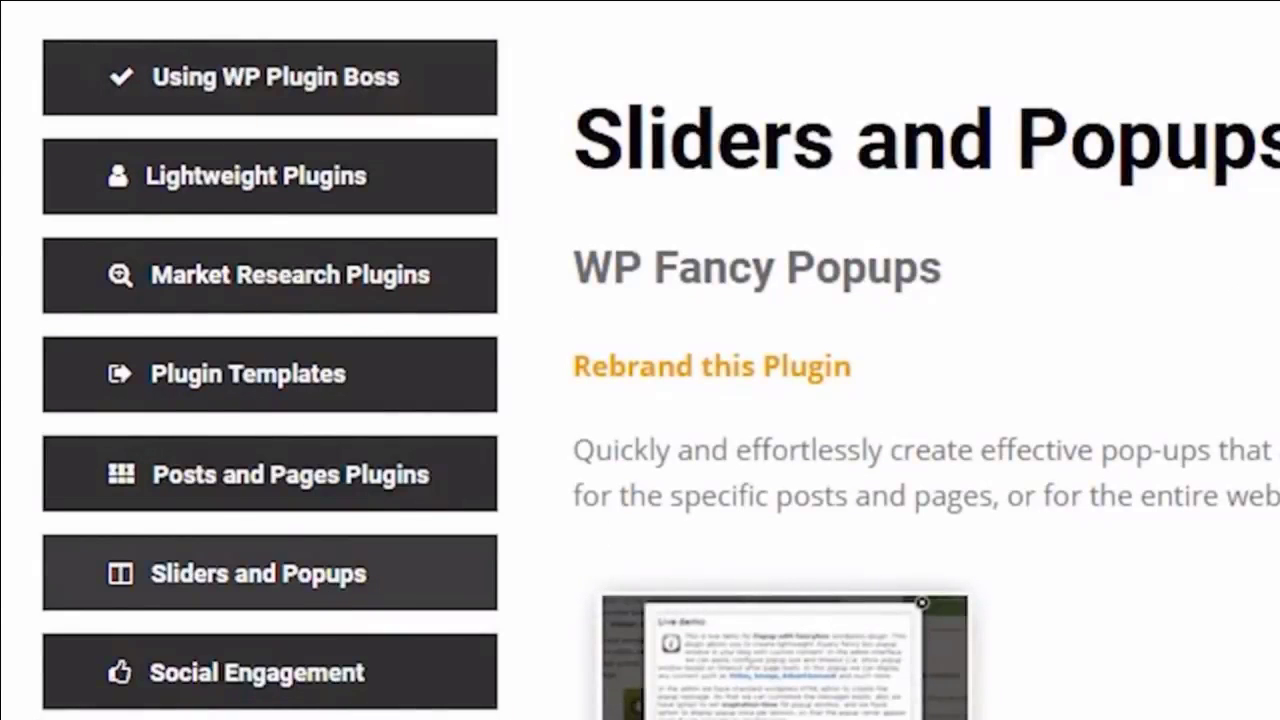
scroll(640, 360, down, 5)
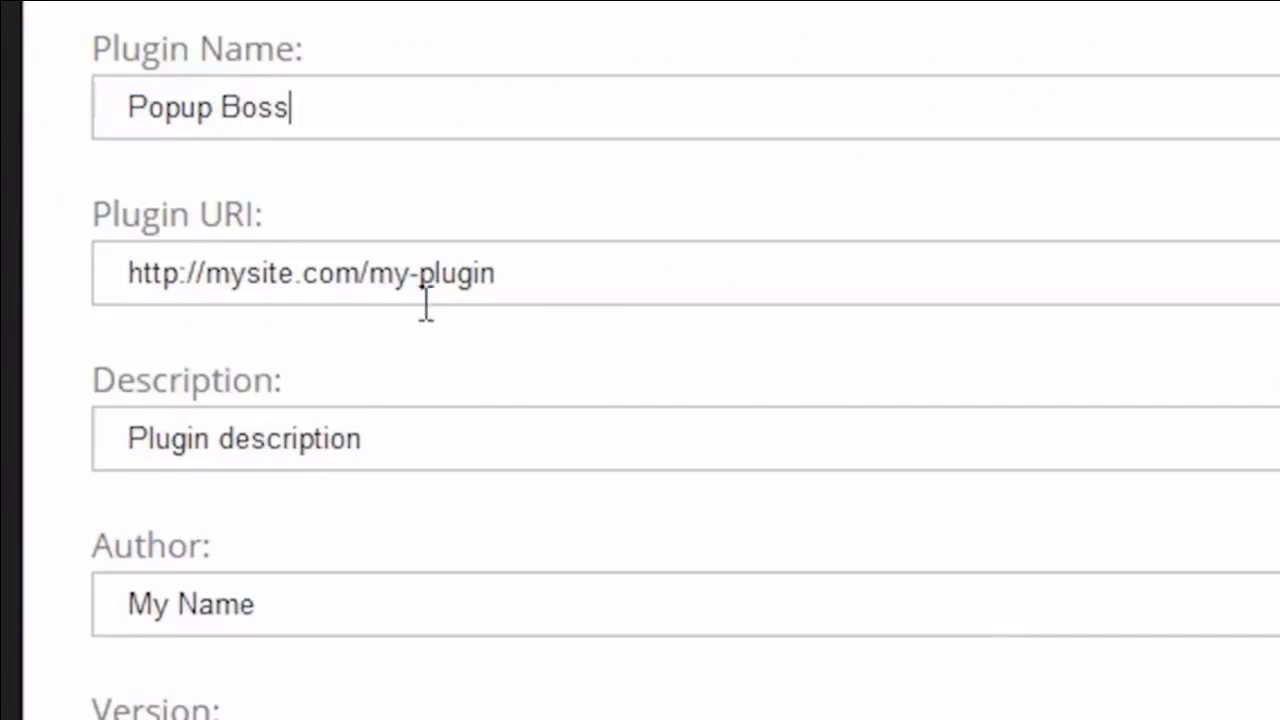
triple_click(472, 287)
text(http://c-point.com/)
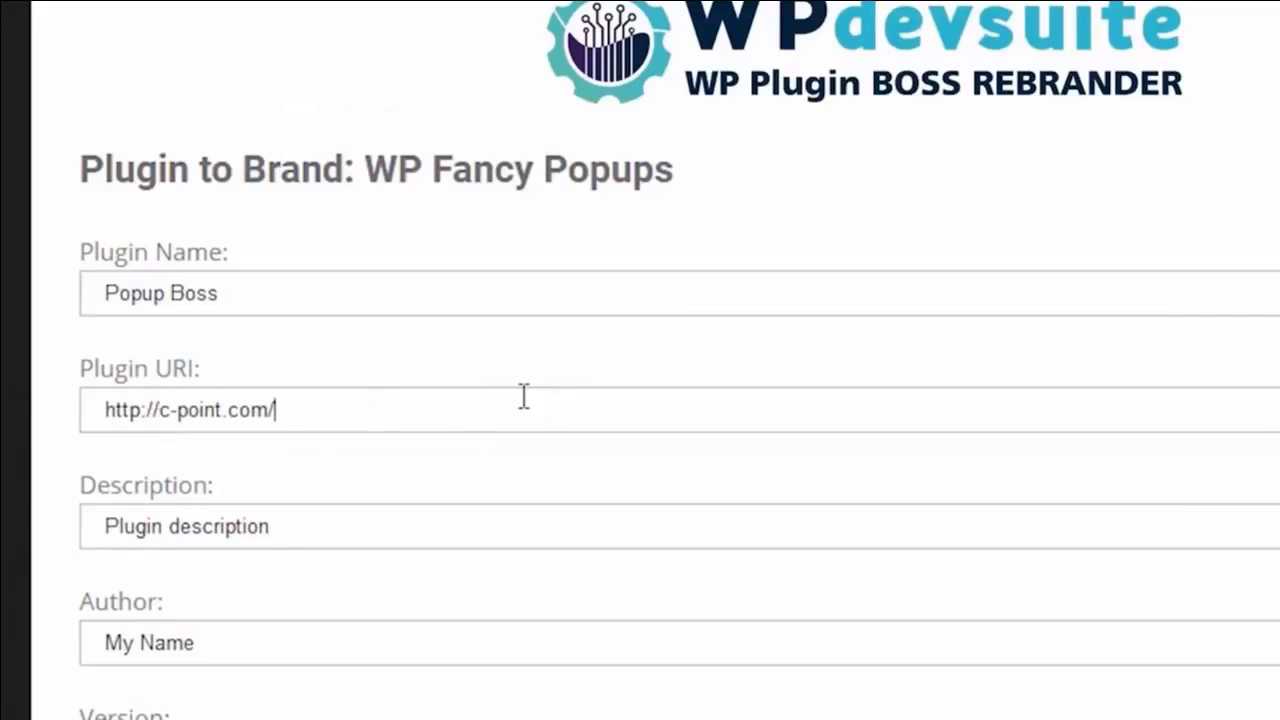
text(popupboss/)
triple_click(278, 524)
text(Create attention-grabbing popups.)
triple_click(281, 643)
text(Dr Alex Davidovic)
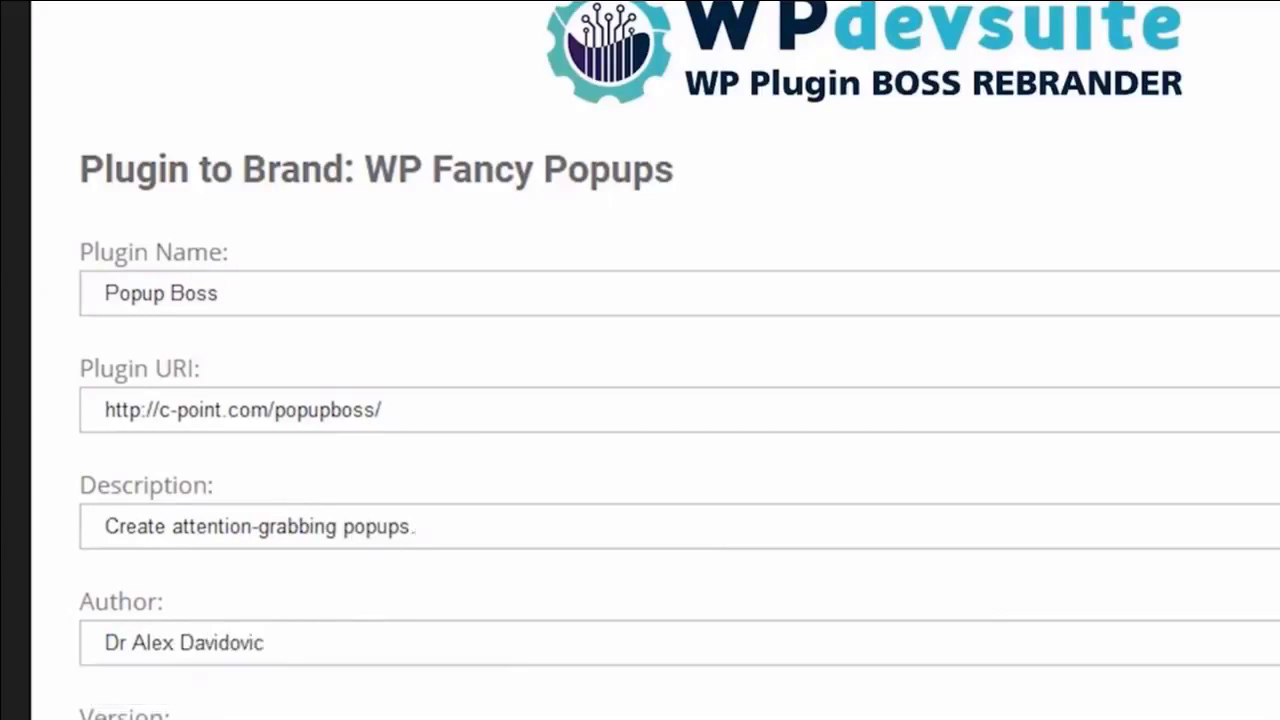
scroll(640, 360, down, 5)
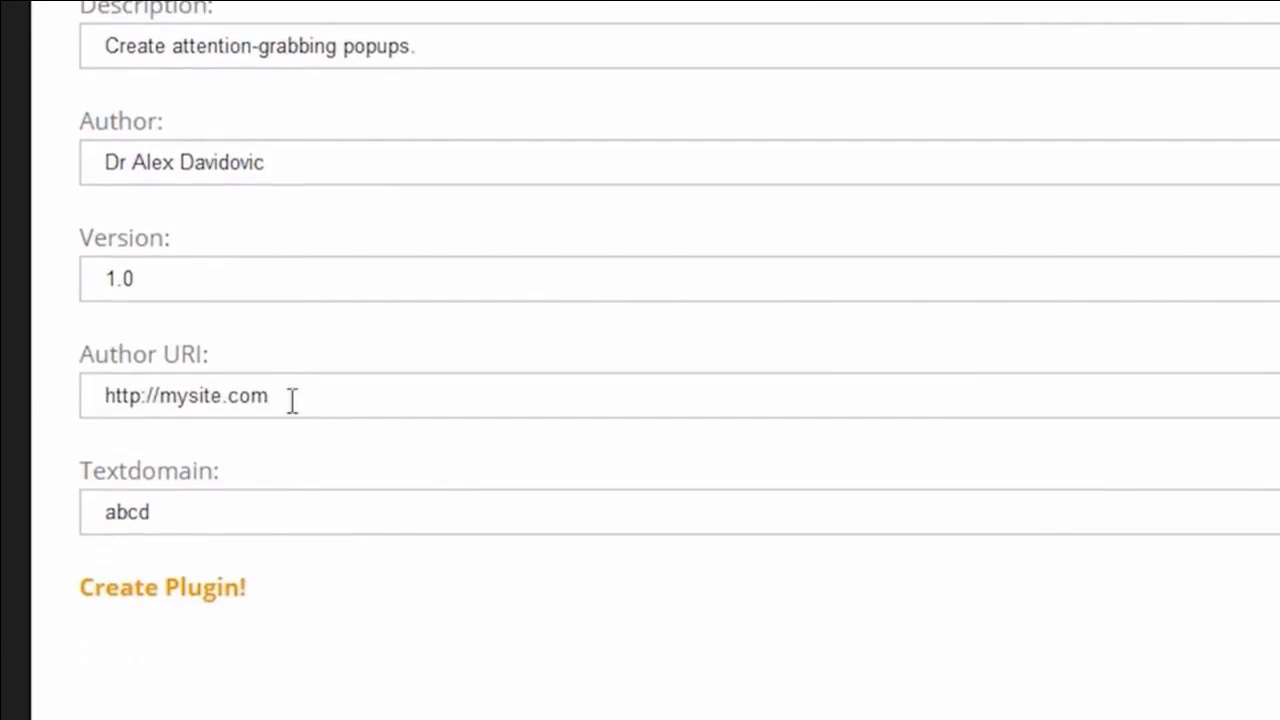
triple_click(292, 400)
text(http://c-point.com/popupboss/)
triple_click(169, 514)
text(pboss)
click(190, 592)
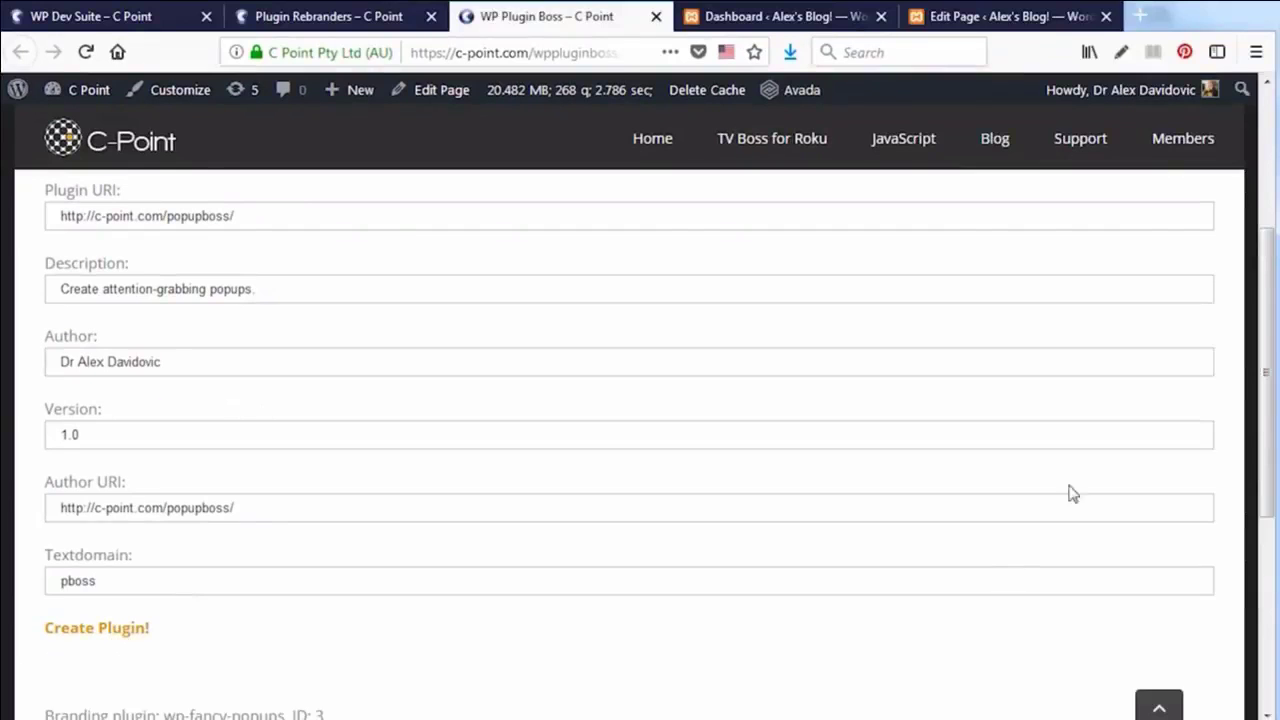
Download the new Popup Boss plugin and its documentation, wp-fancy-popups-doc.zip, into the MyPlugins folder.
drag(1264, 347, 1264, 503)
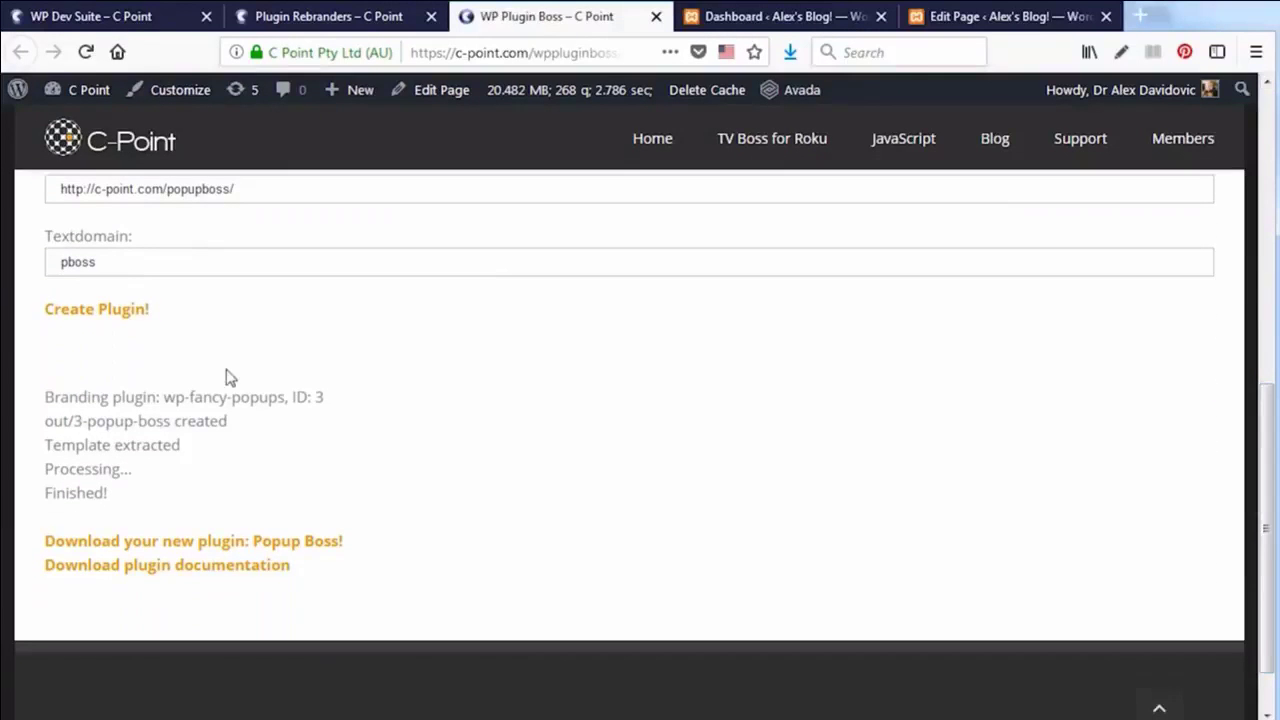
click(162, 545)
key(Return)
click(220, 576)
click(314, 617)
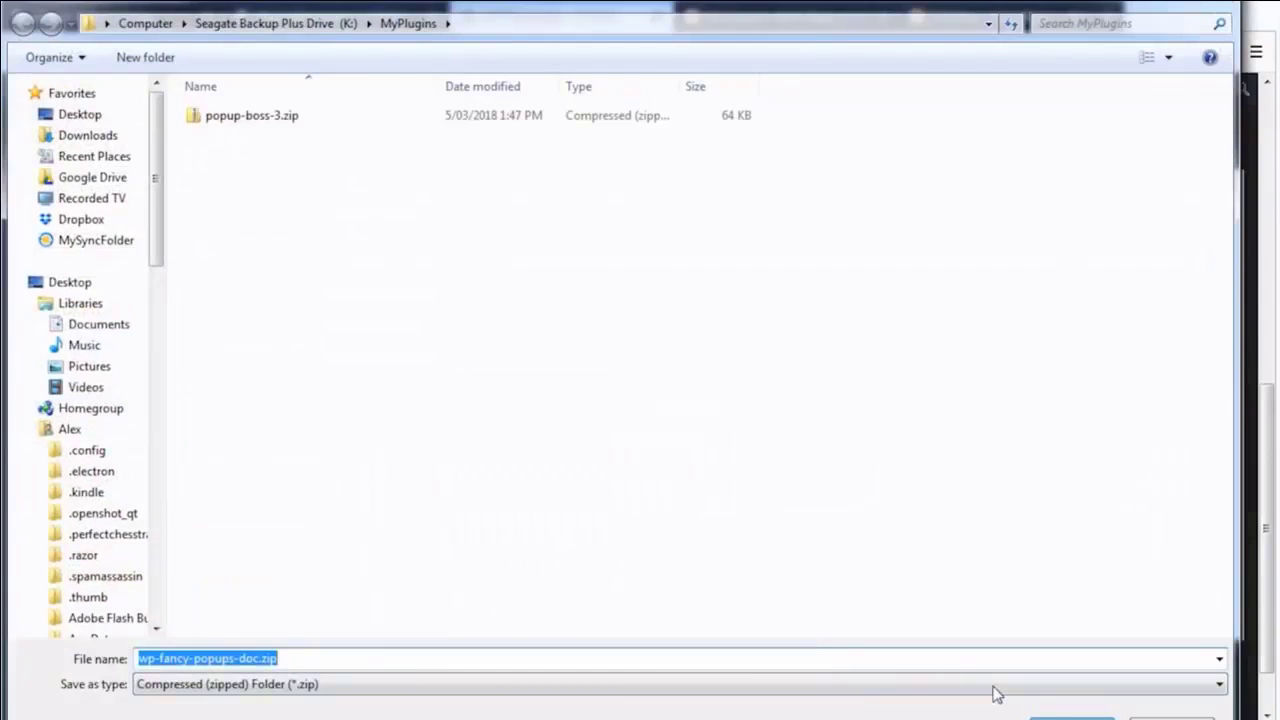
click(1070, 714)
Upload popup-boss-3.zip as a new plugin on the local WordPress site, install it and activate it.
click(800, 22)
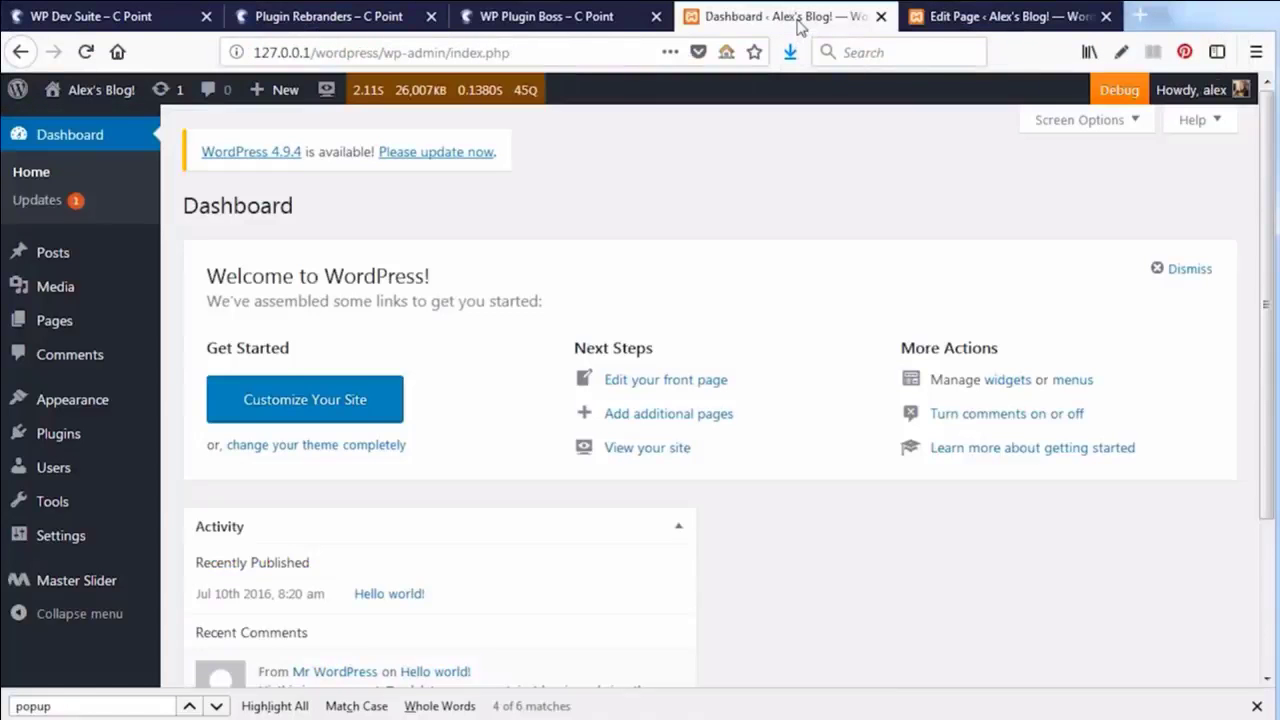
mouse_move(115, 440)
click(196, 463)
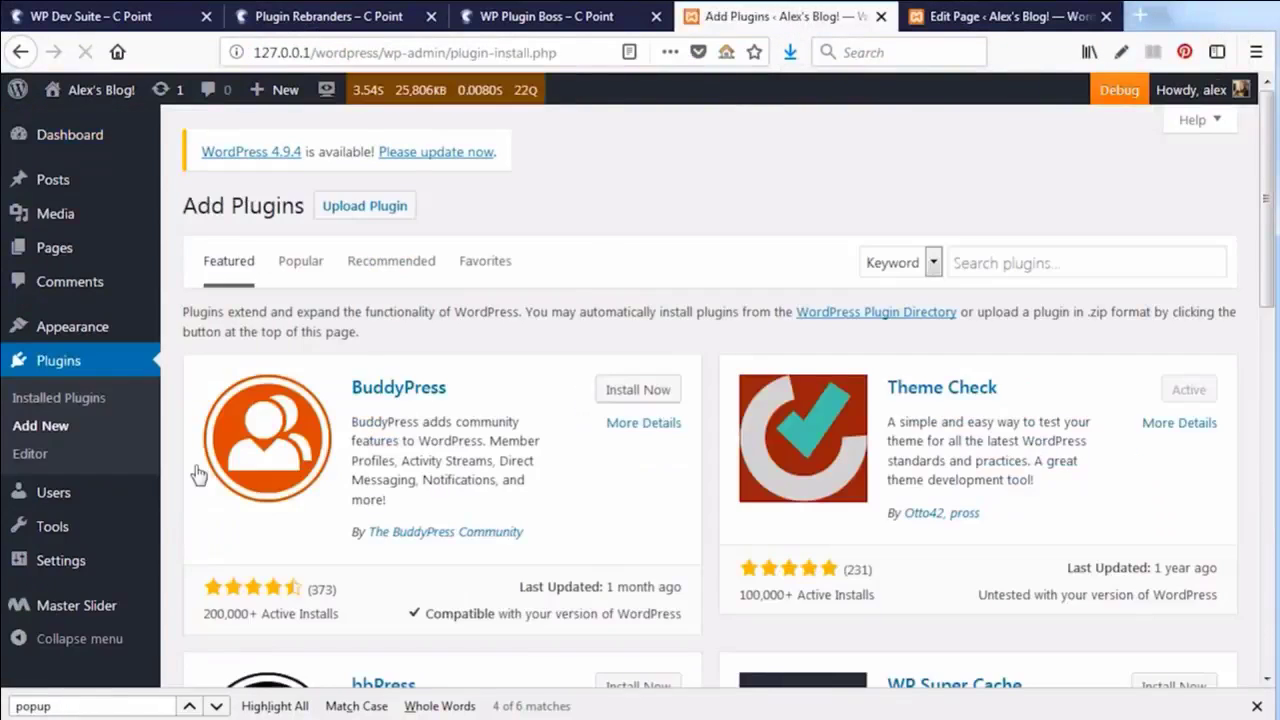
click(350, 207)
click(540, 390)
click(350, 118)
key(Return)
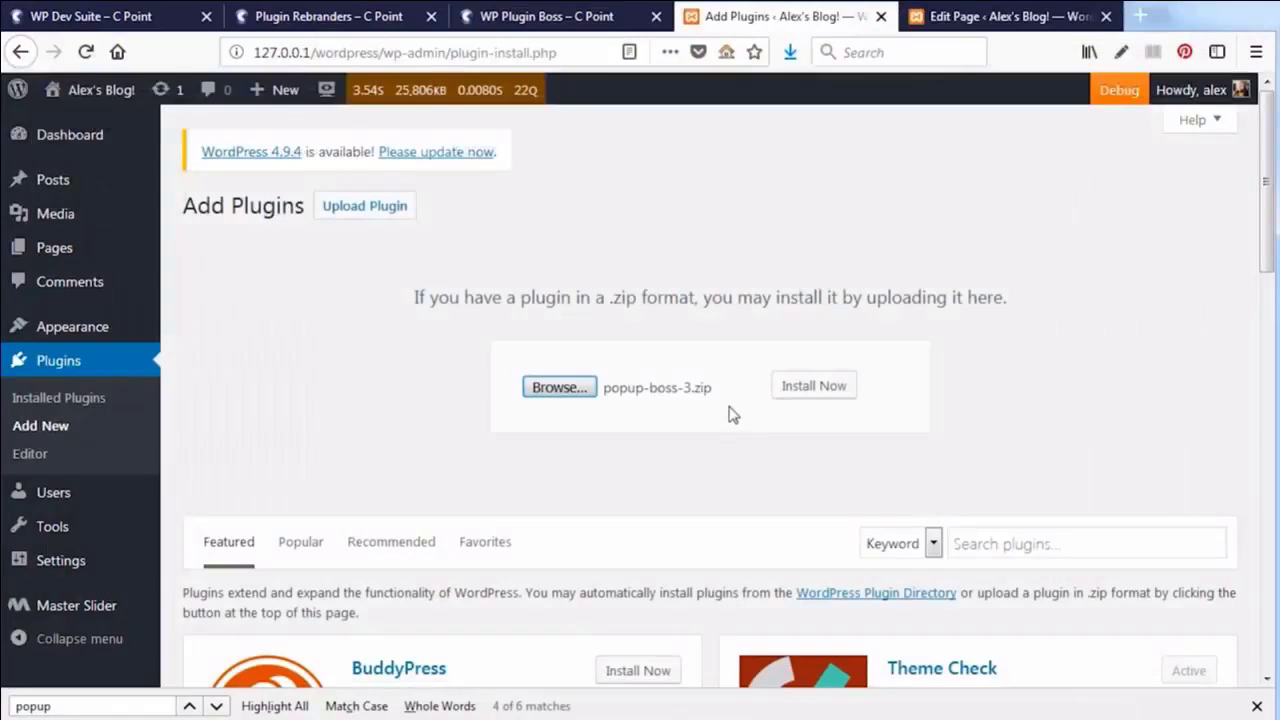
click(840, 391)
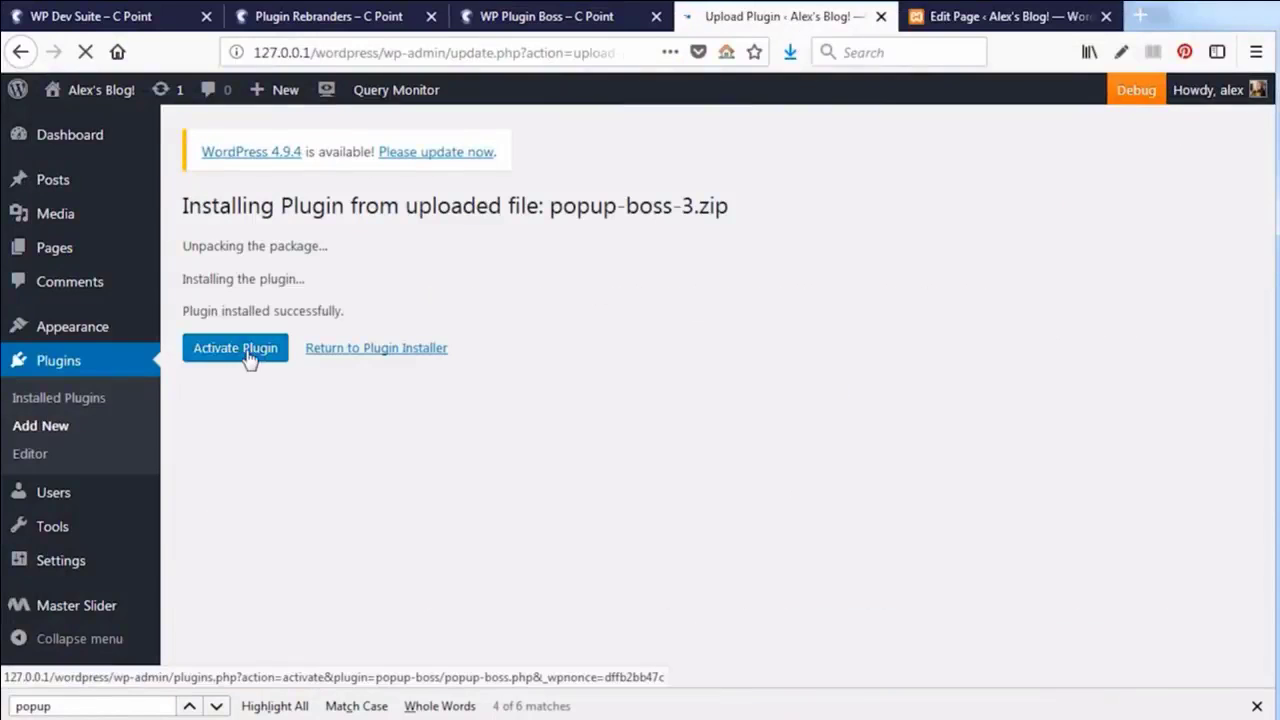
click(248, 357)
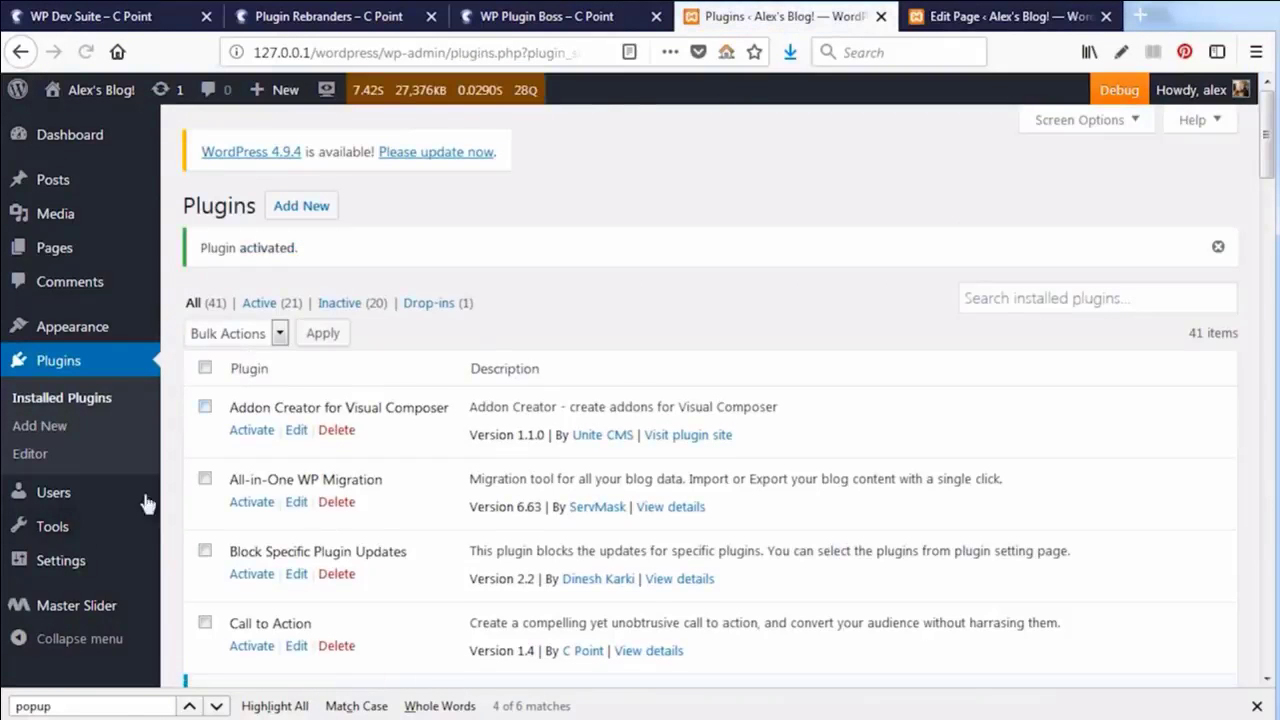
Open the Popup Boss settings and review the editing options of the Sample popup.
mouse_move(150, 560)
click(198, 610)
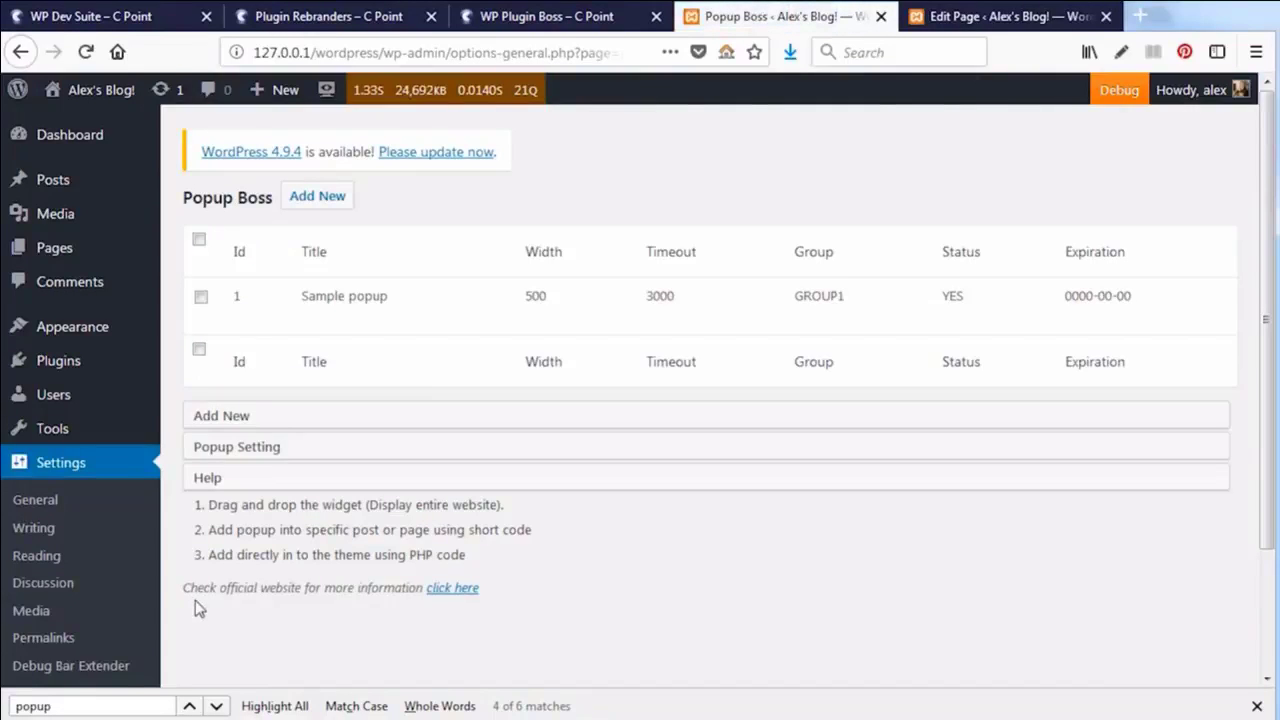
mouse_move(337, 294)
click(311, 318)
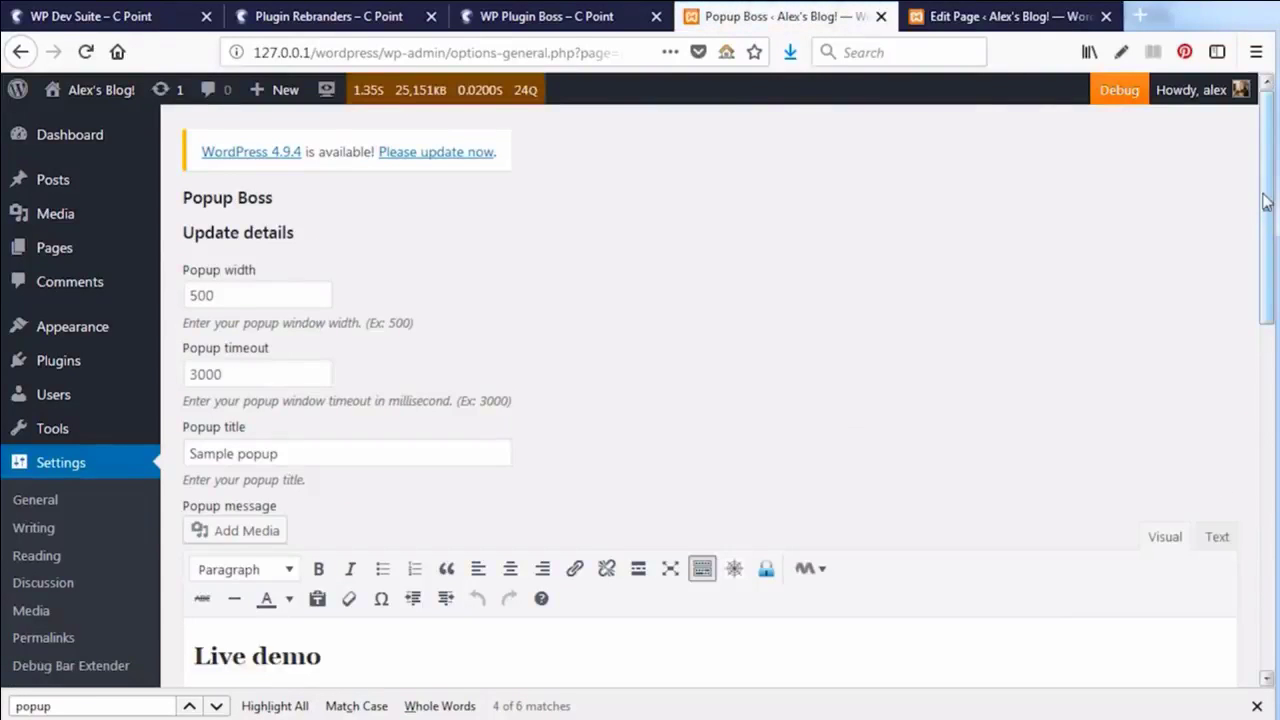
drag(1266, 200, 1262, 352)
Insert the shortcode [popupwfancybox id="1"] beside the puppy image on the About Us page and update the page.
key(ctrl+Tab)
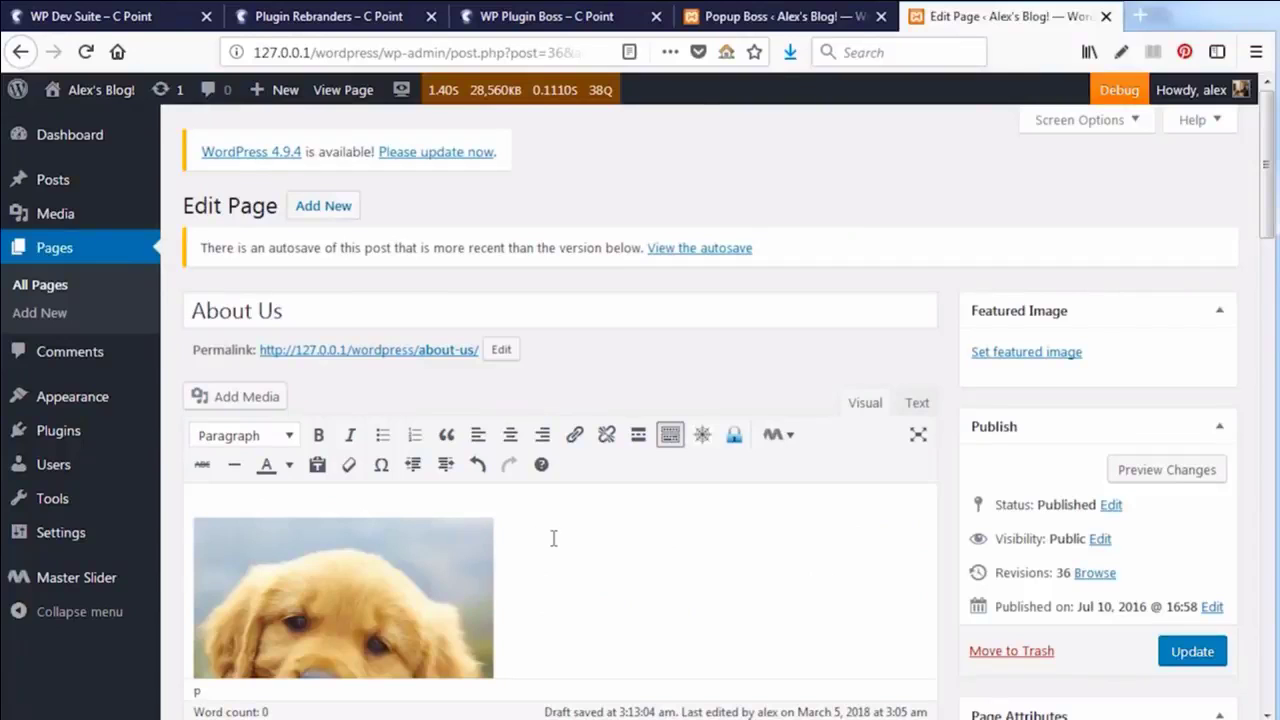
text([popupwfancybox id="1"])
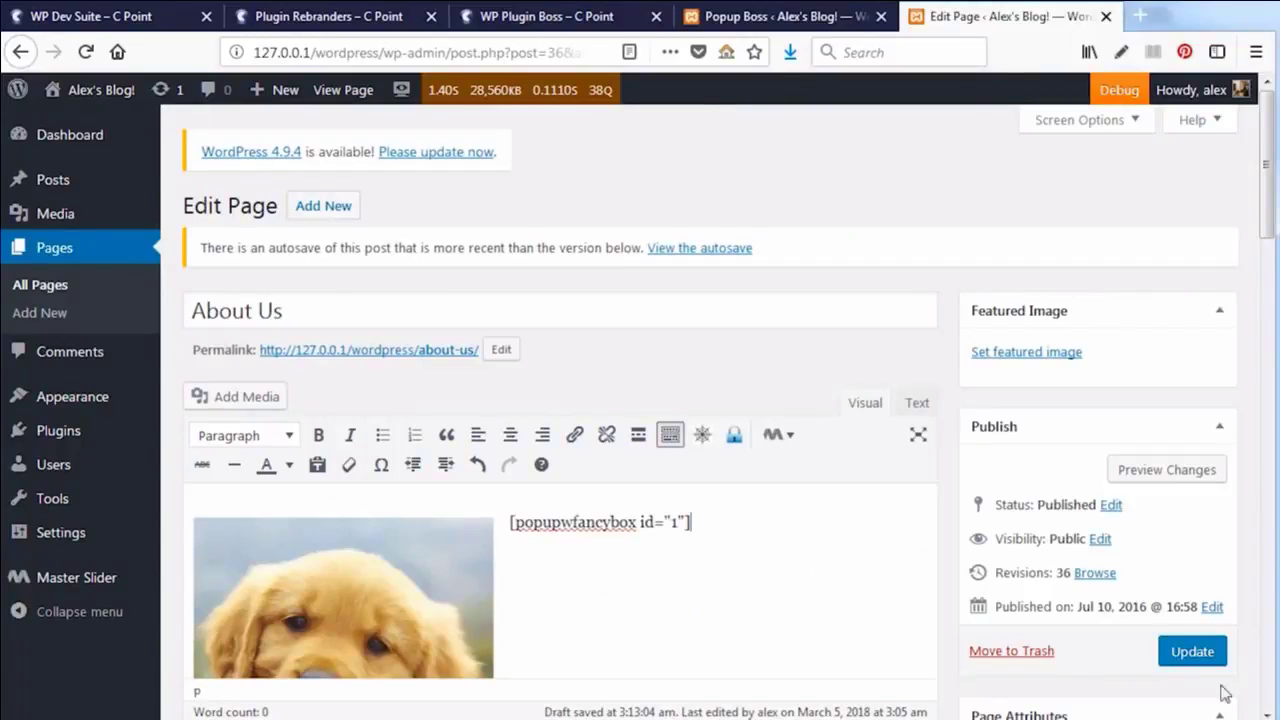
click(1194, 656)
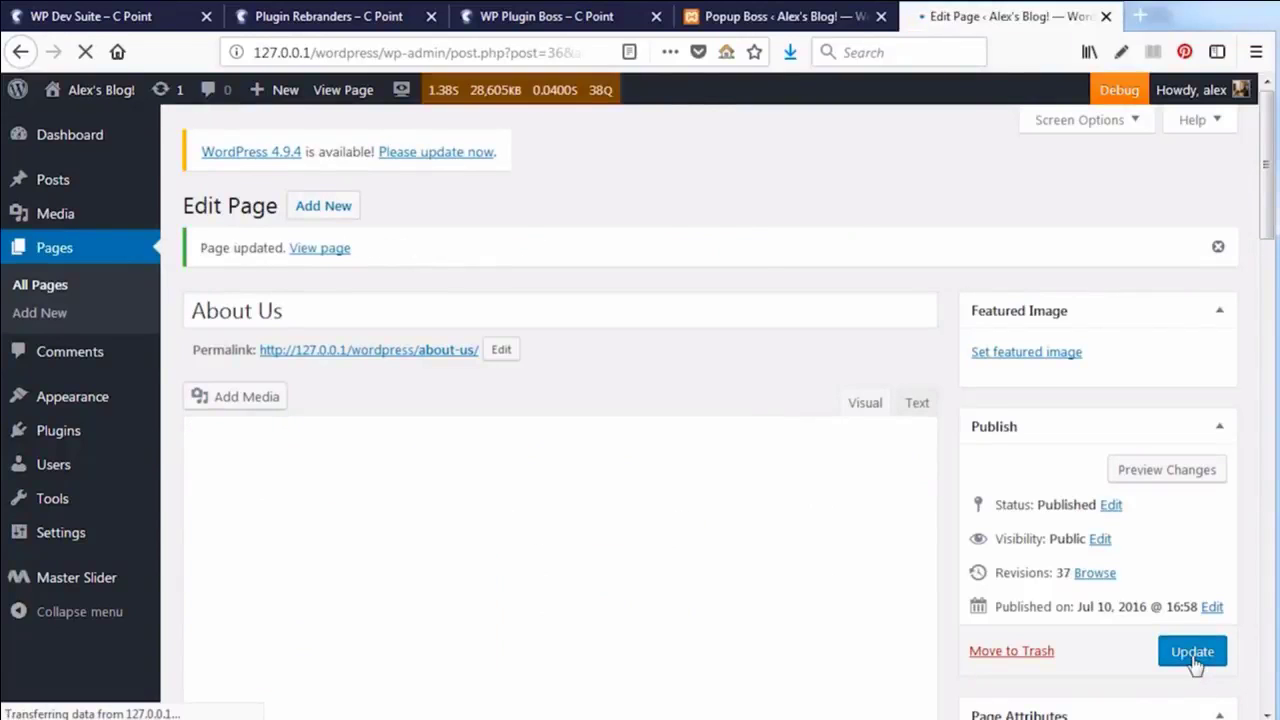
right_click(369, 354)
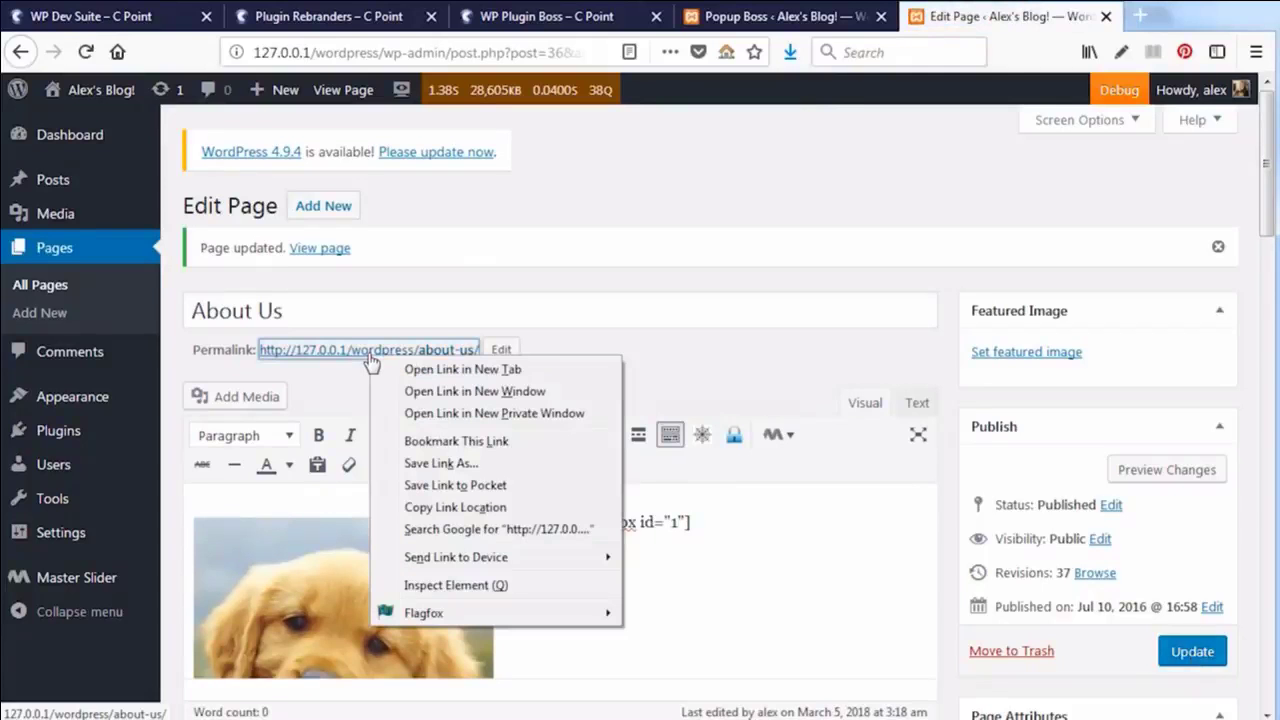
click(440, 508)
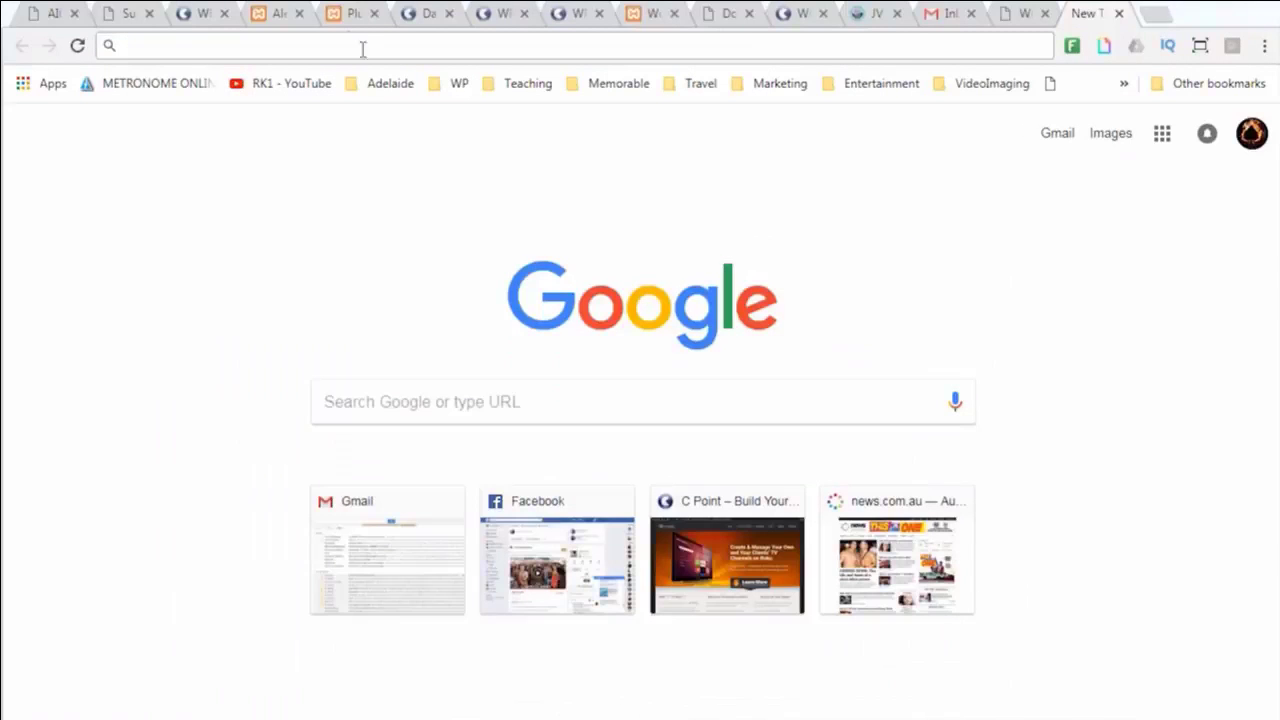
click(355, 46)
text(http://127.0.0.1/wordpress/about-us/)
key(Return)
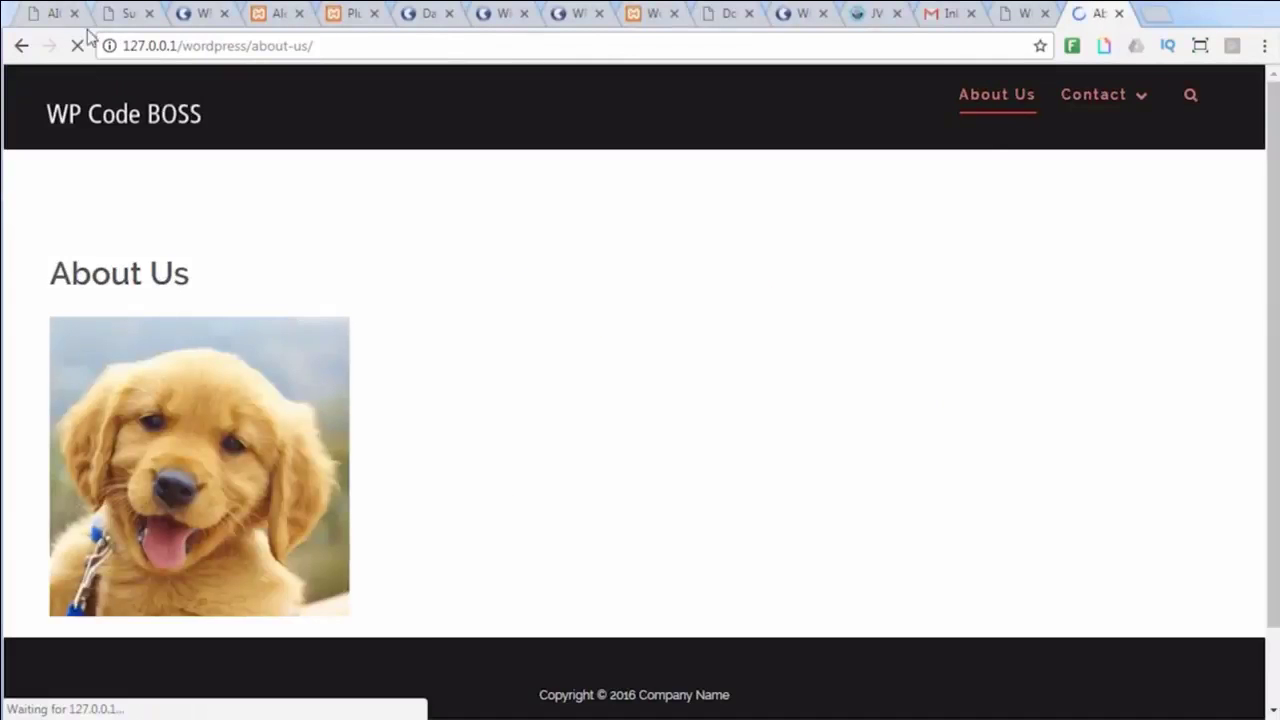